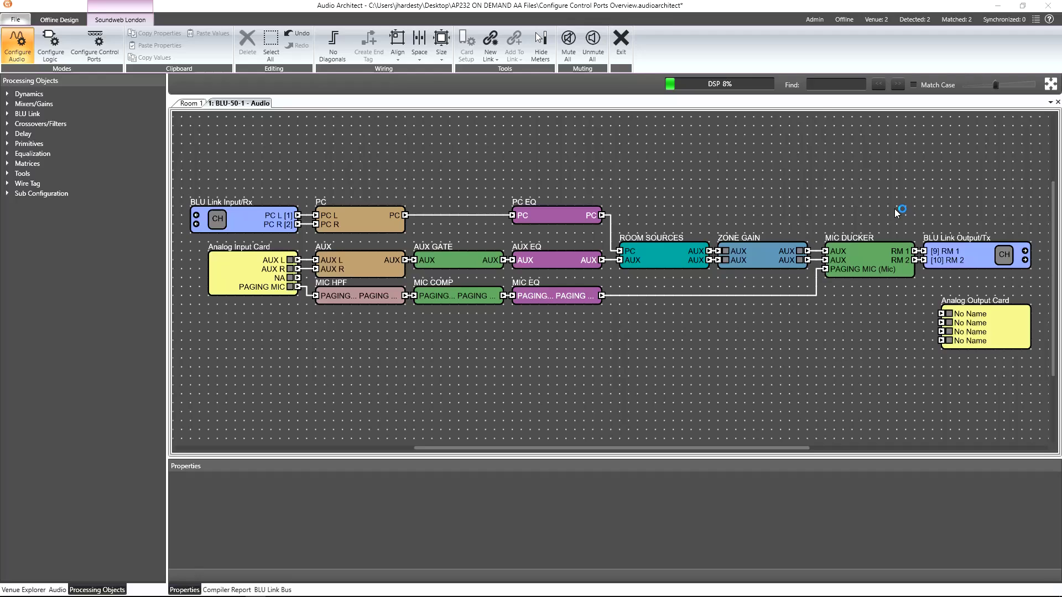
Open the ZONE GAIN fader controls, move them aside, and list the BLU-50-1 control ports.
double_click(773, 248)
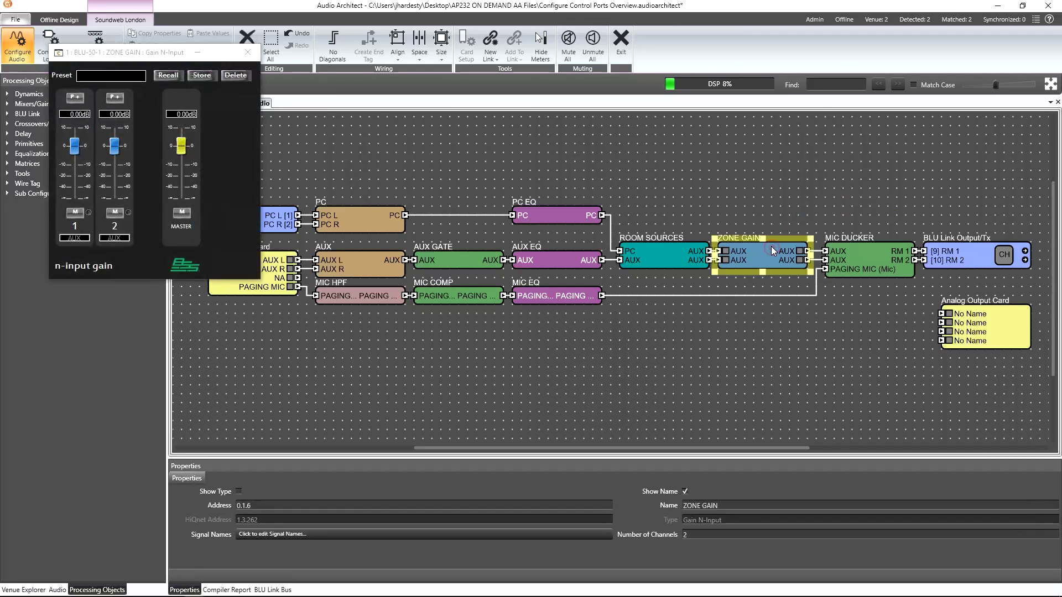
drag(151, 54, 802, 283)
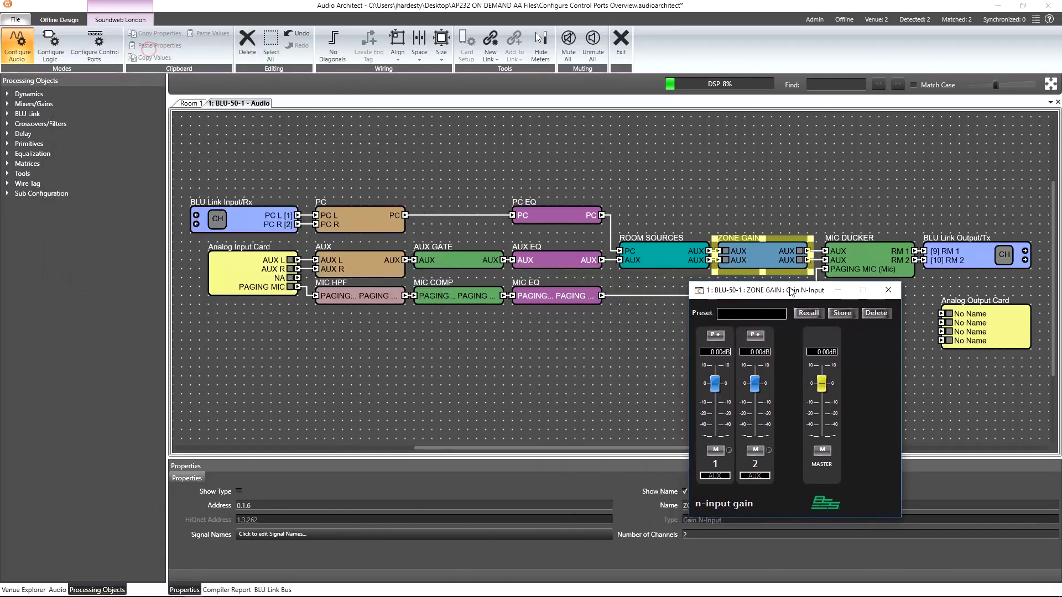
click(95, 46)
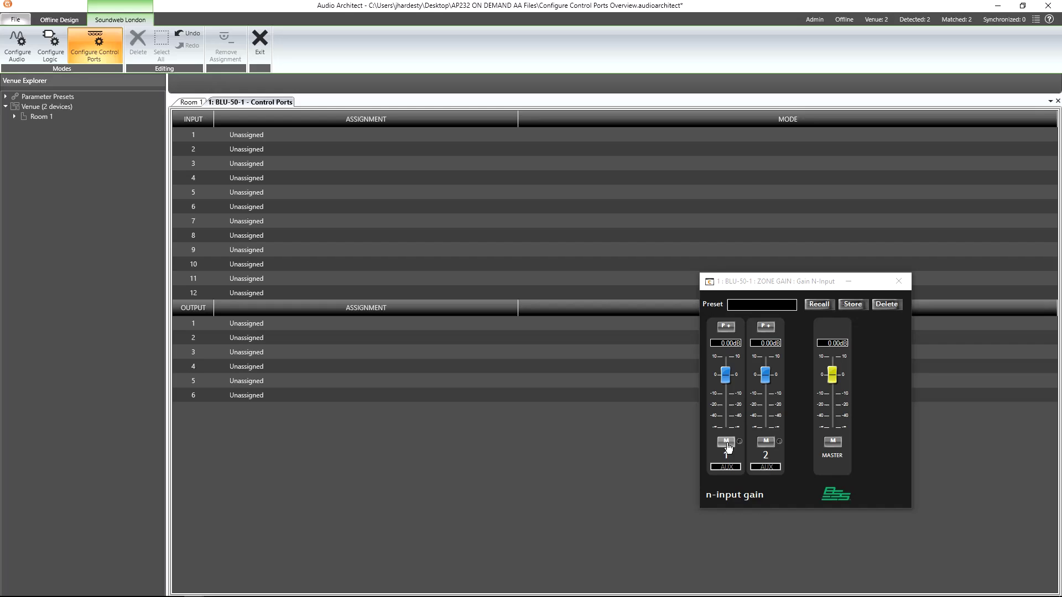
Assign ZONE GAIN channel 1's mute button to control input 2.
drag(728, 443, 403, 200)
drag(389, 153, 387, 151)
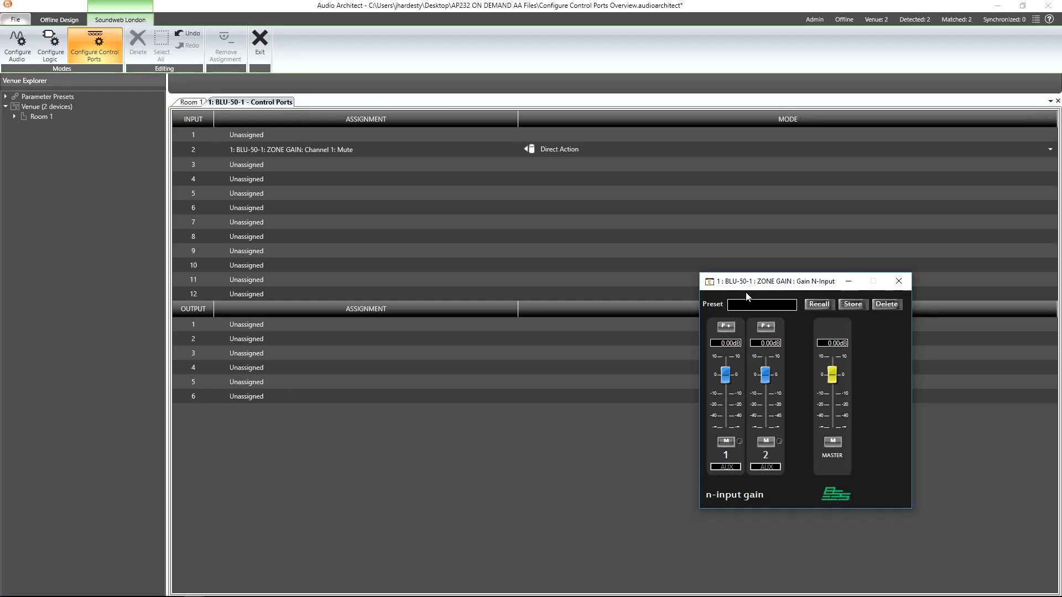
Test channel 1 mute, then set input 2's mode to Toggle Action after trying Multi-State.
click(732, 445)
click(733, 448)
click(718, 149)
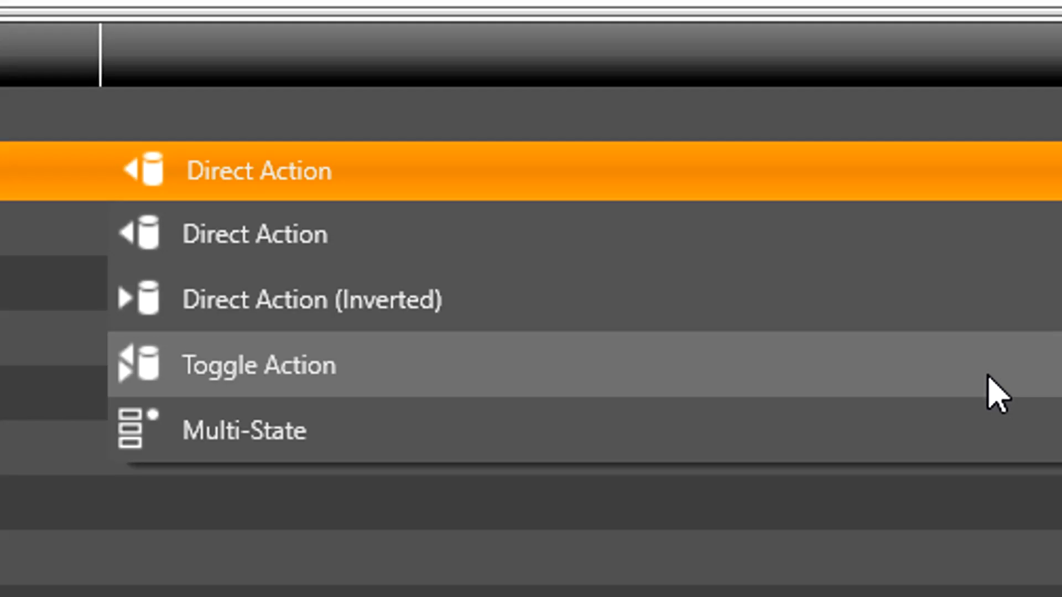
click(978, 421)
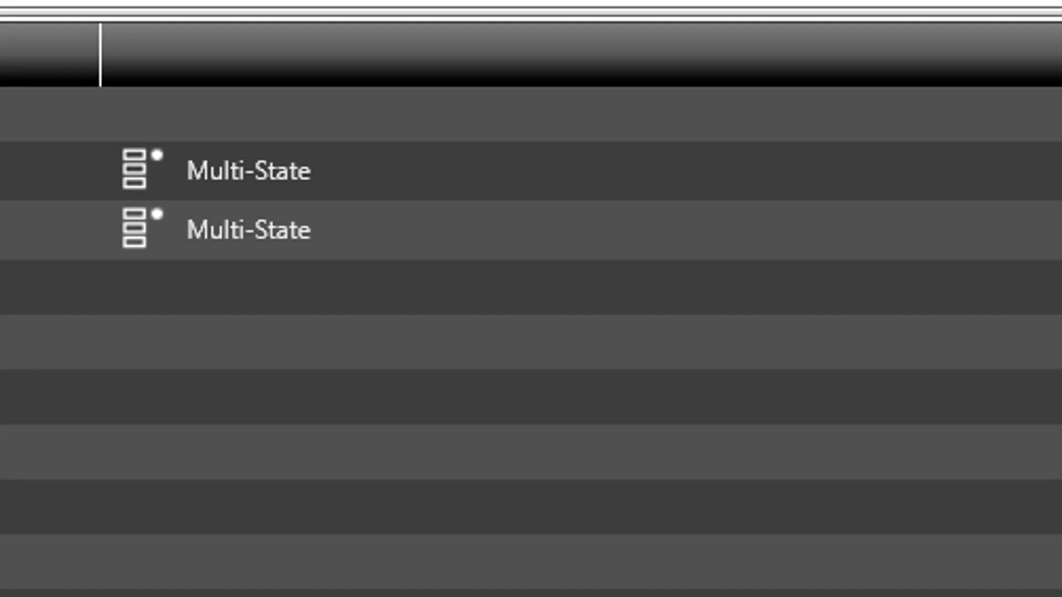
click(250, 172)
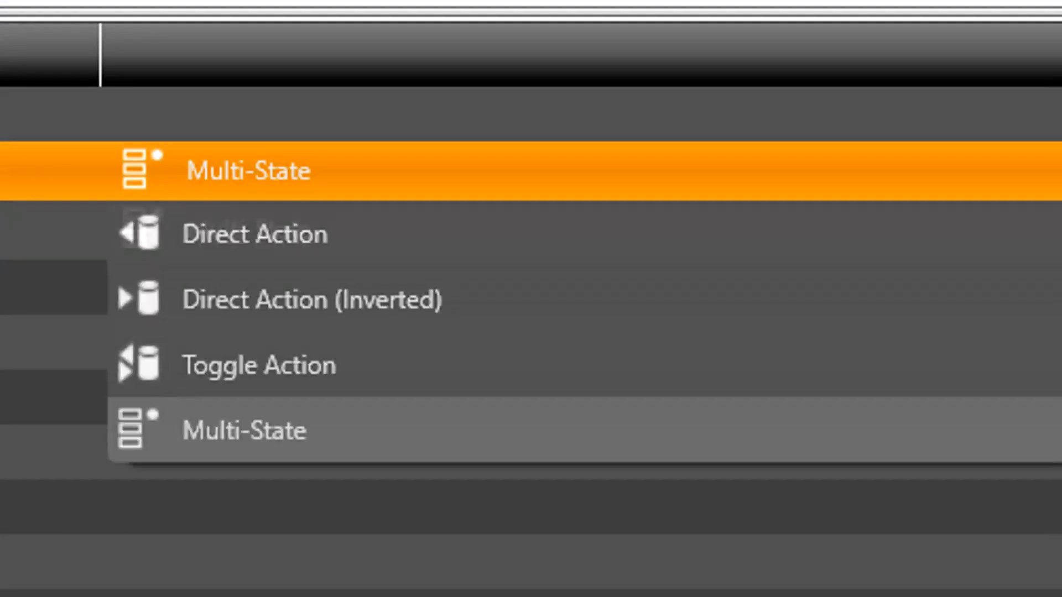
click(259, 365)
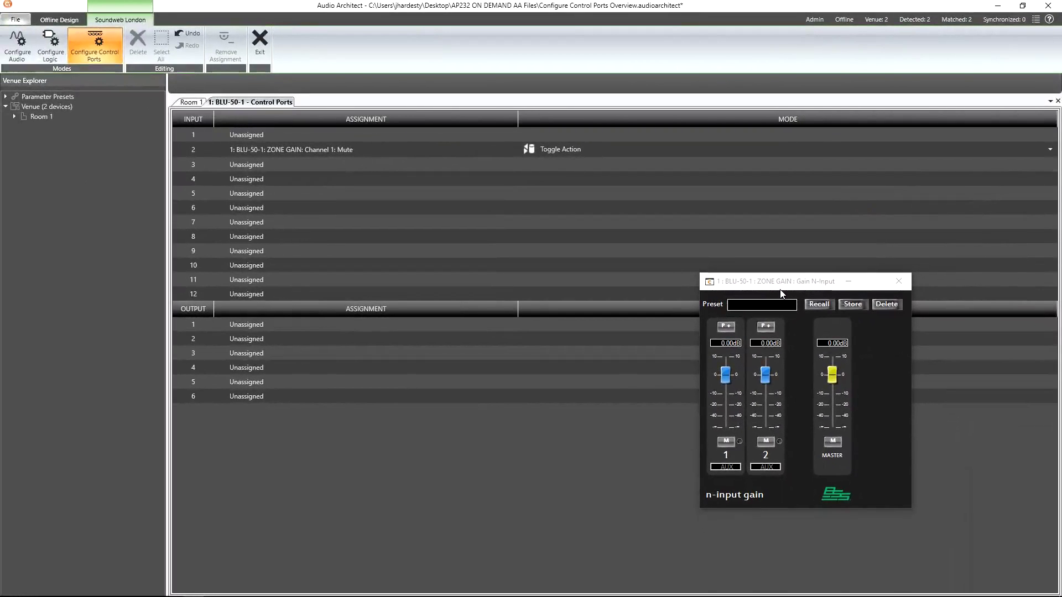
Assign ZONE GAIN channel 1 gain to input 4 as Analog Input, after trying Up / Down Pair.
drag(725, 375, 484, 177)
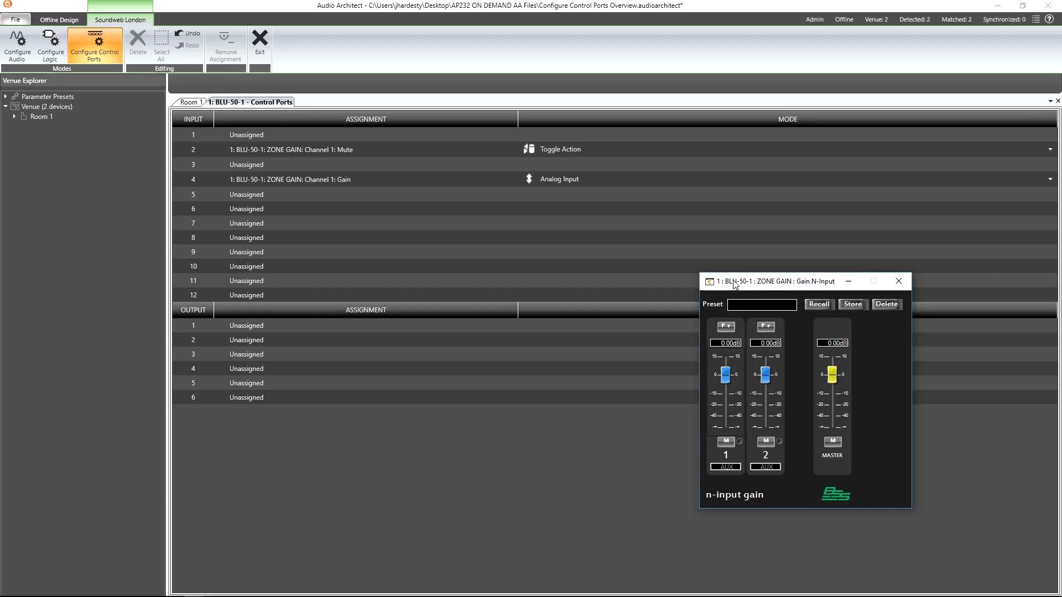
click(745, 181)
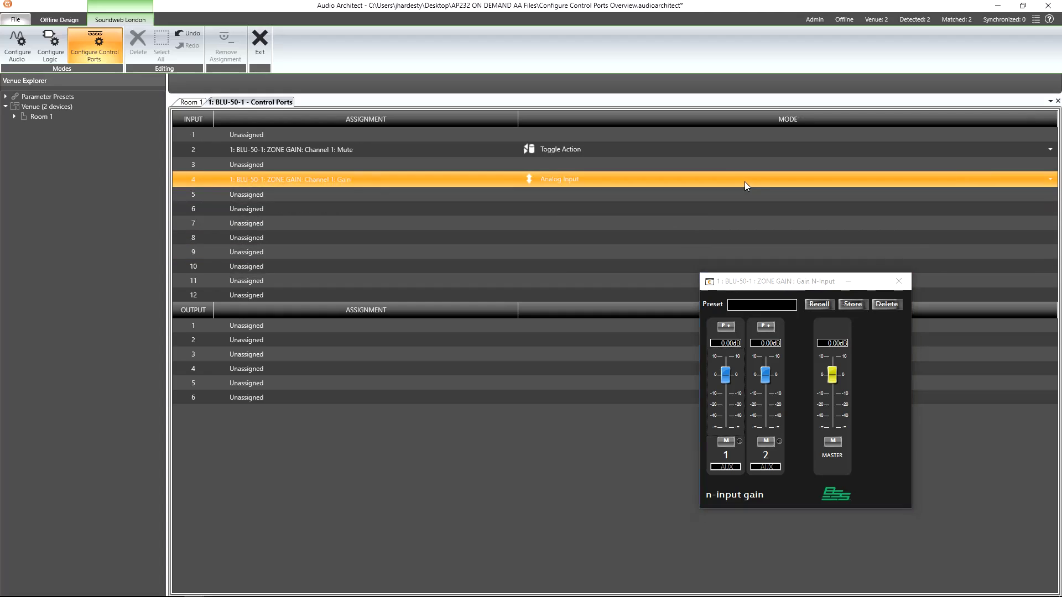
click(738, 215)
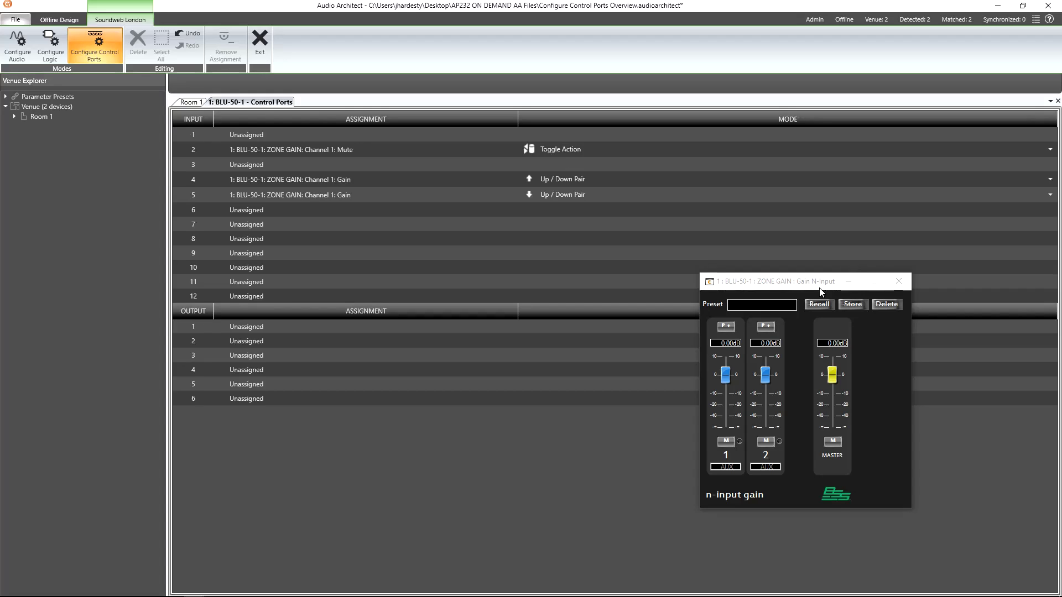
click(795, 187)
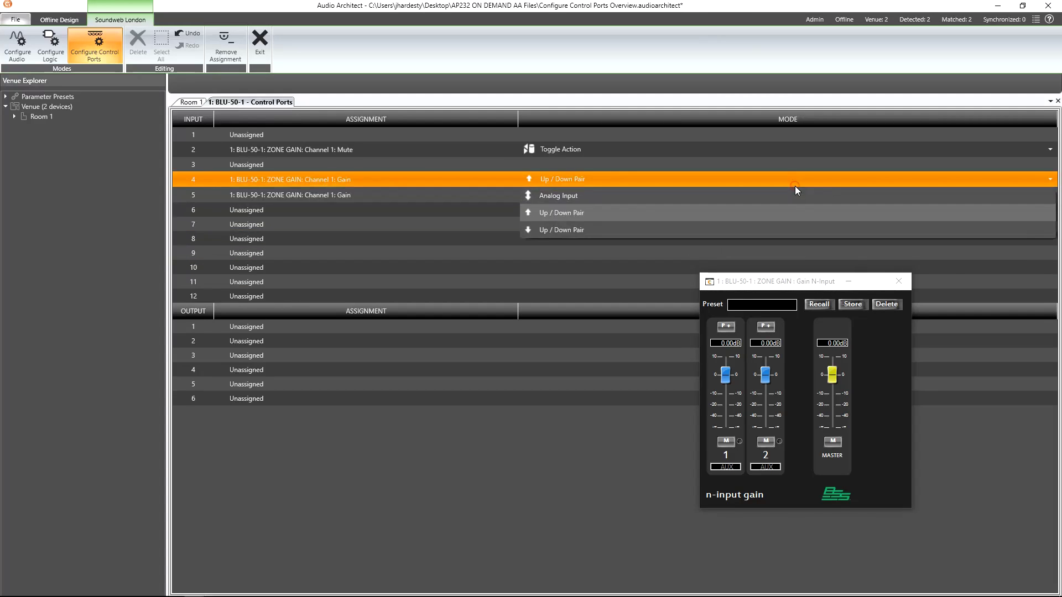
click(792, 195)
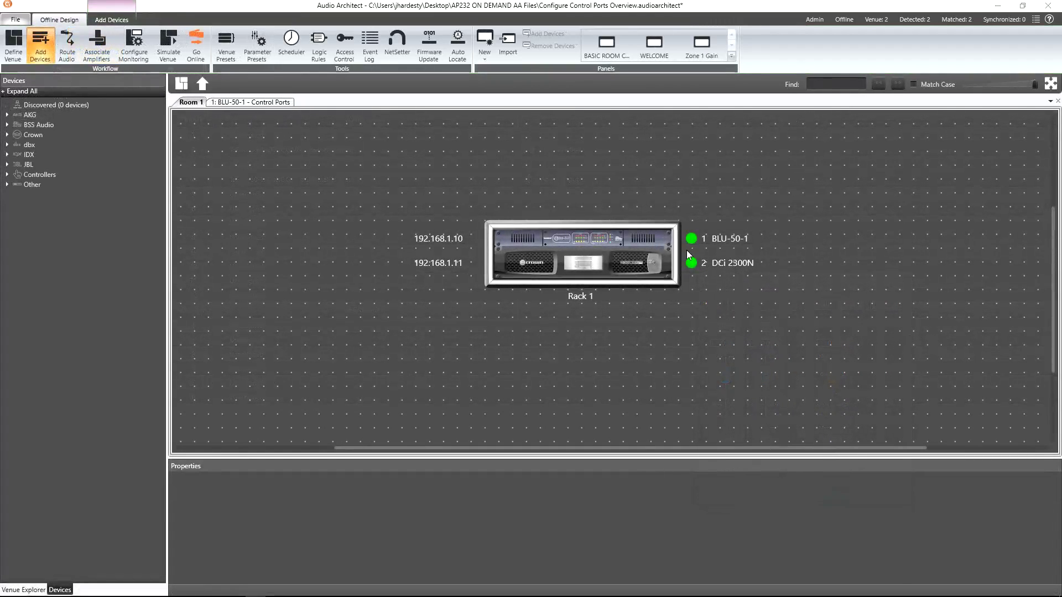
Select the BLU-50-1 and set Control Port Subscribe to Yes in its Control Ports properties.
click(658, 238)
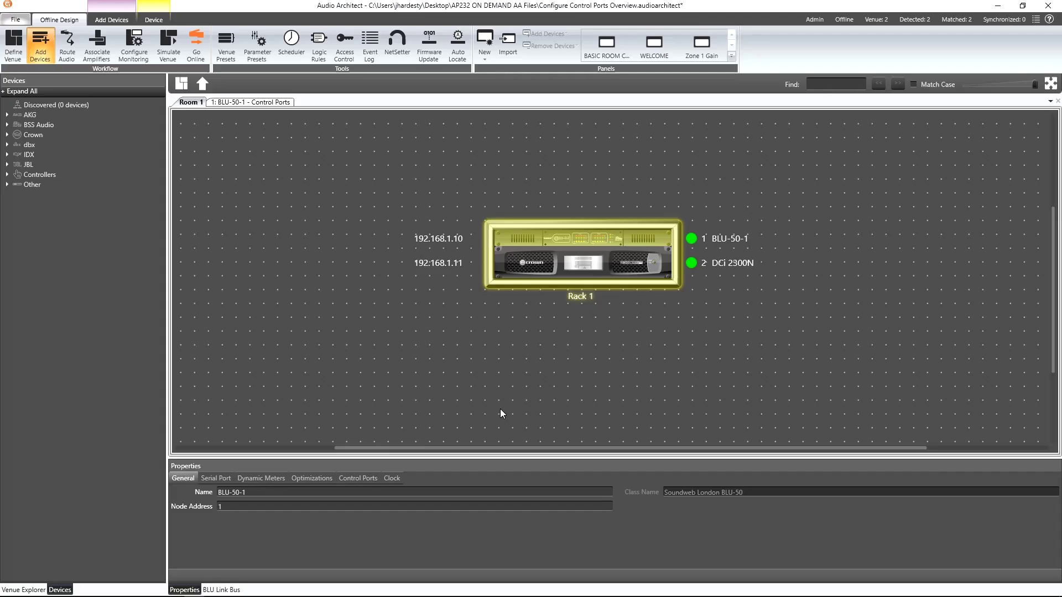
click(365, 479)
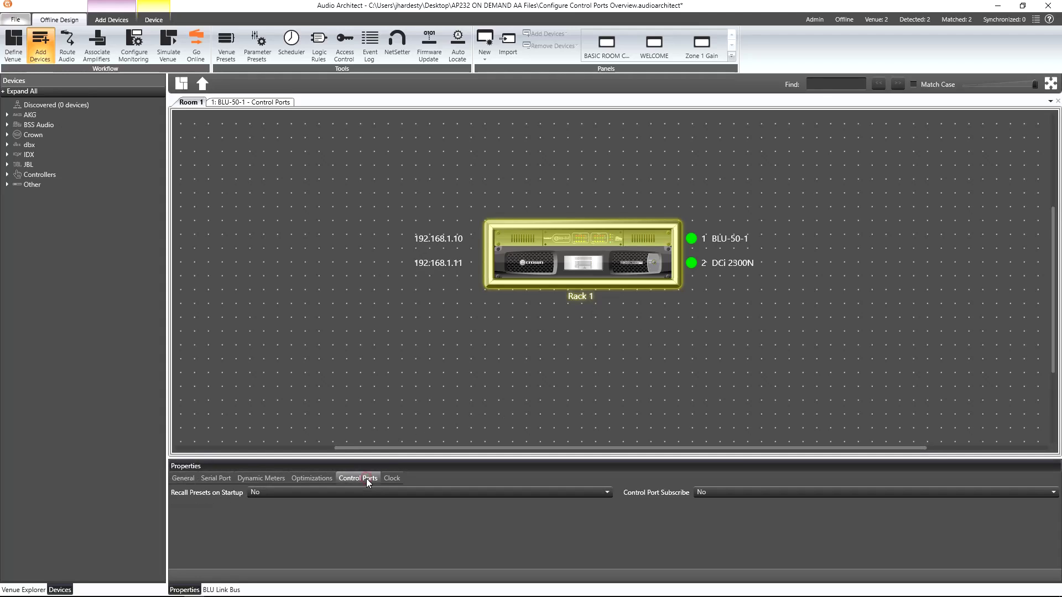
click(723, 491)
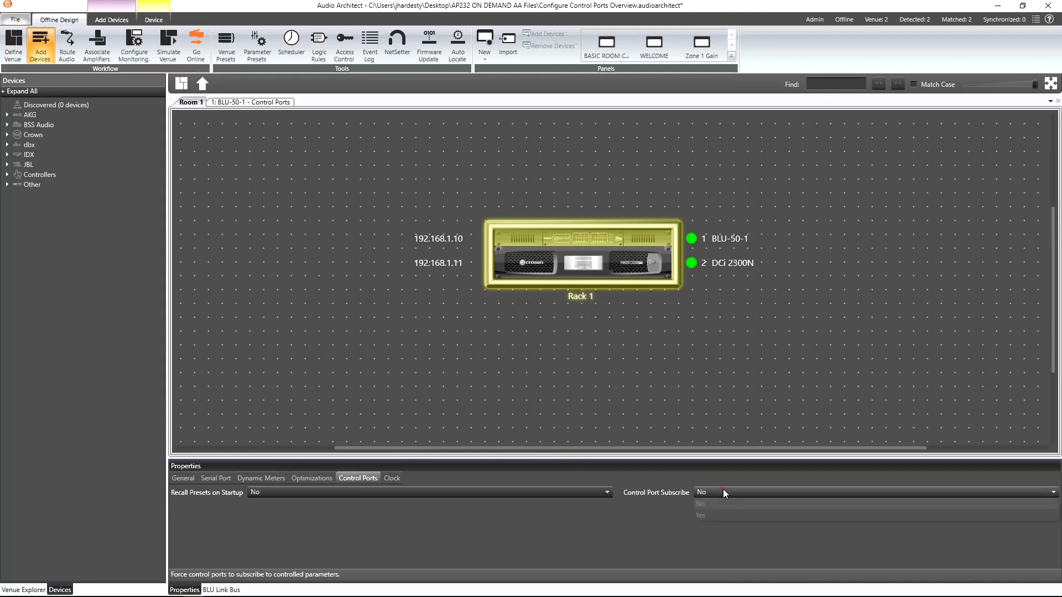
click(721, 515)
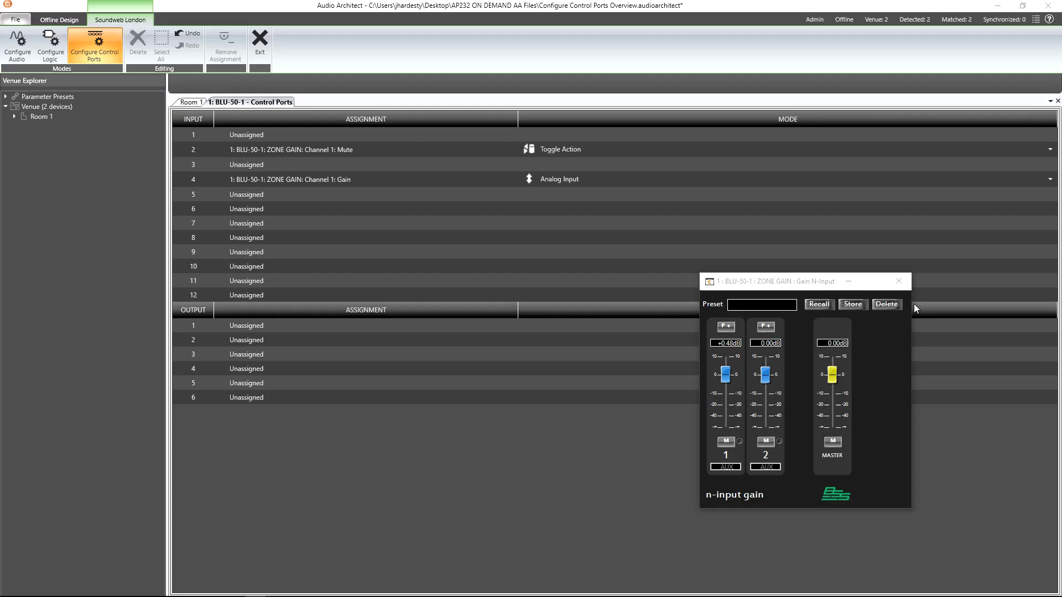
Close ZONE GAIN and expand Venue Explorer down to the Analog Input Card's channels.
click(903, 286)
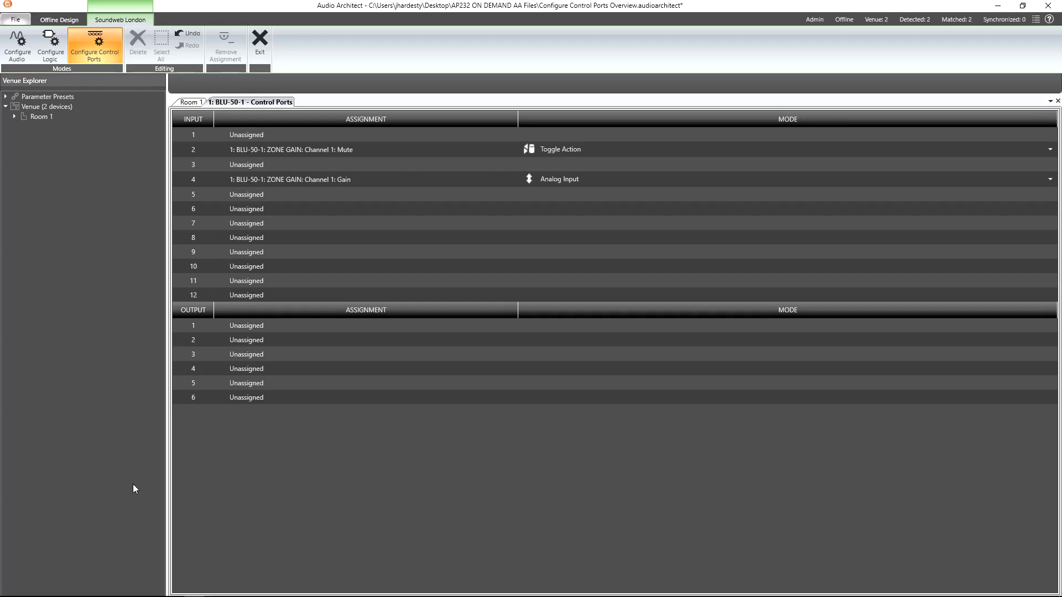
click(15, 115)
click(26, 129)
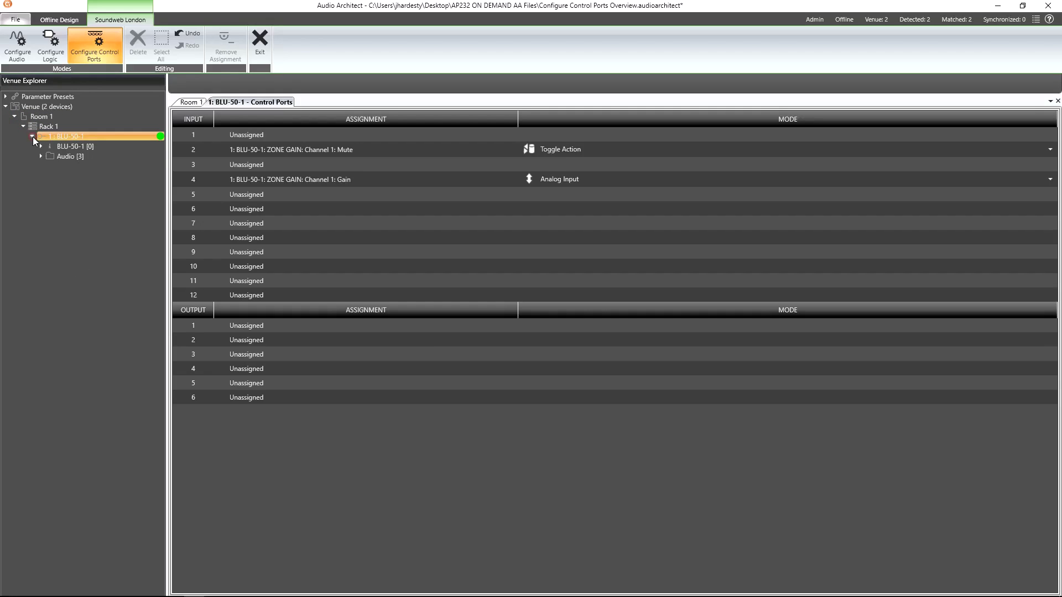
click(42, 156)
click(50, 166)
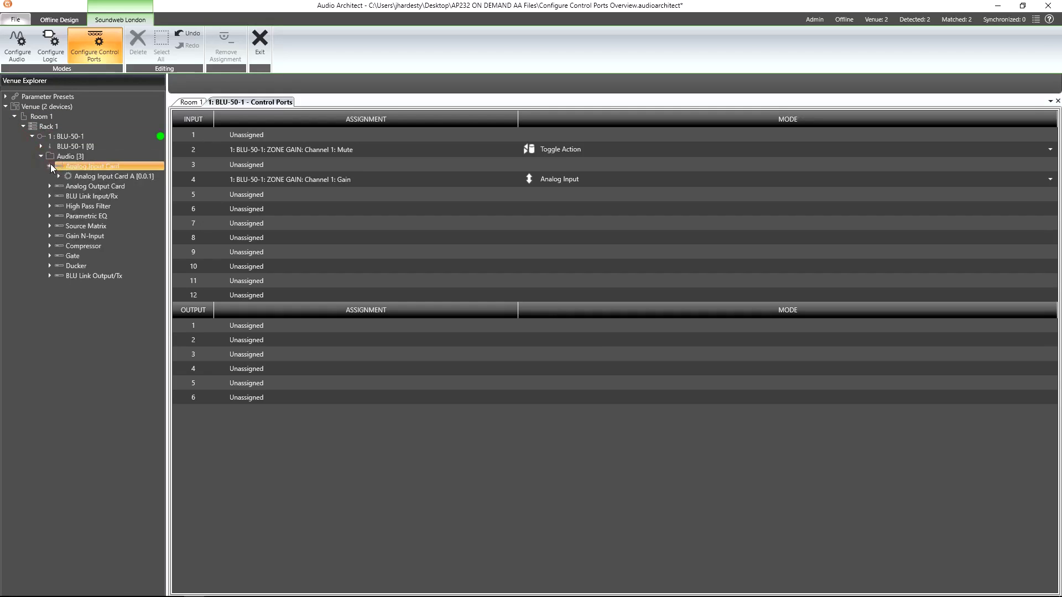
click(59, 176)
Assign Analog Input Card A channel 4 mute to control output 2 in Normal mode.
click(68, 216)
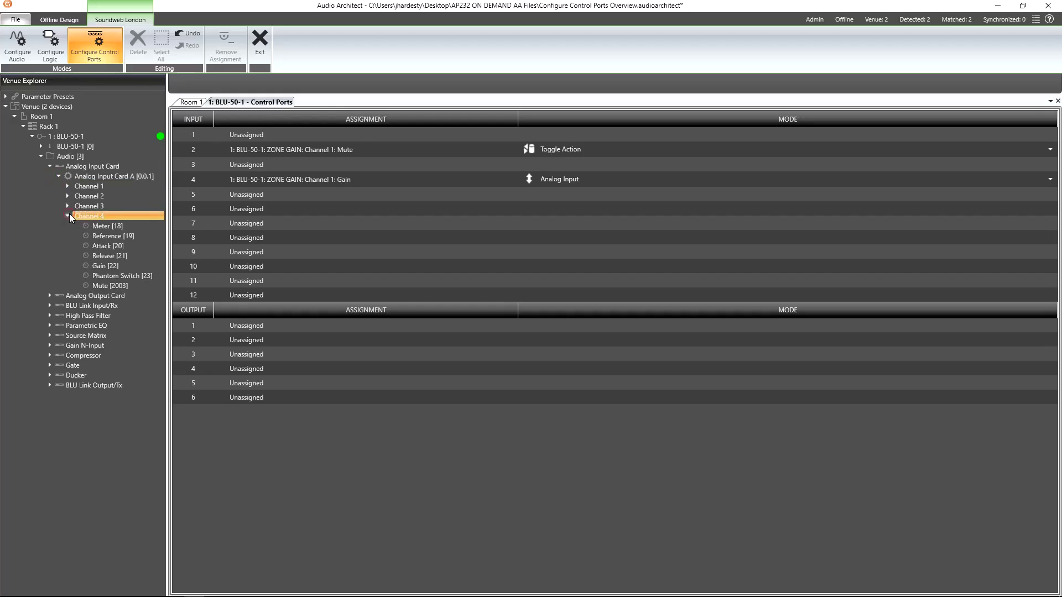
drag(114, 286, 216, 340)
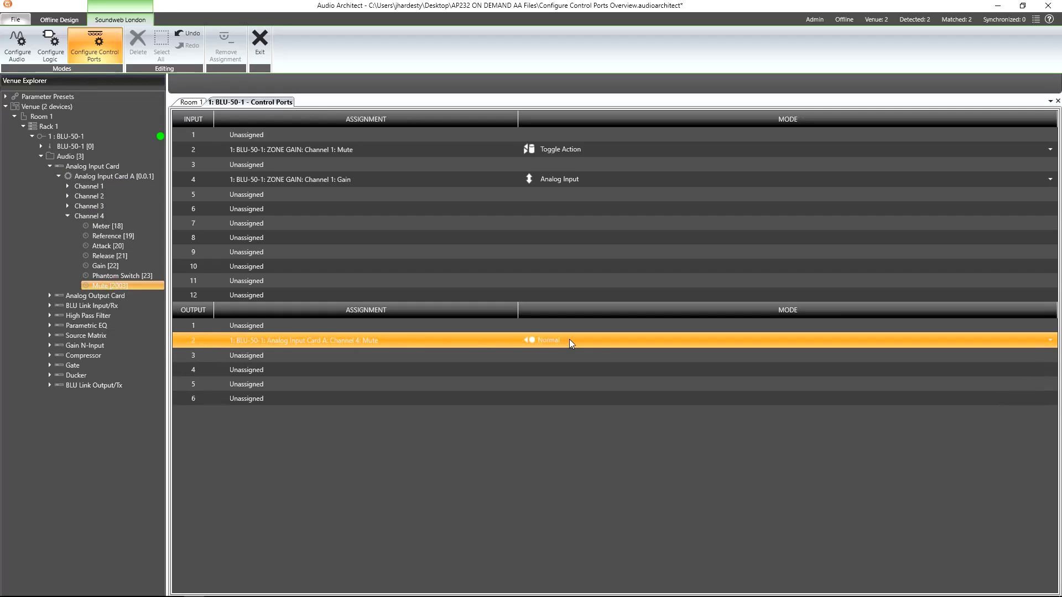
click(599, 340)
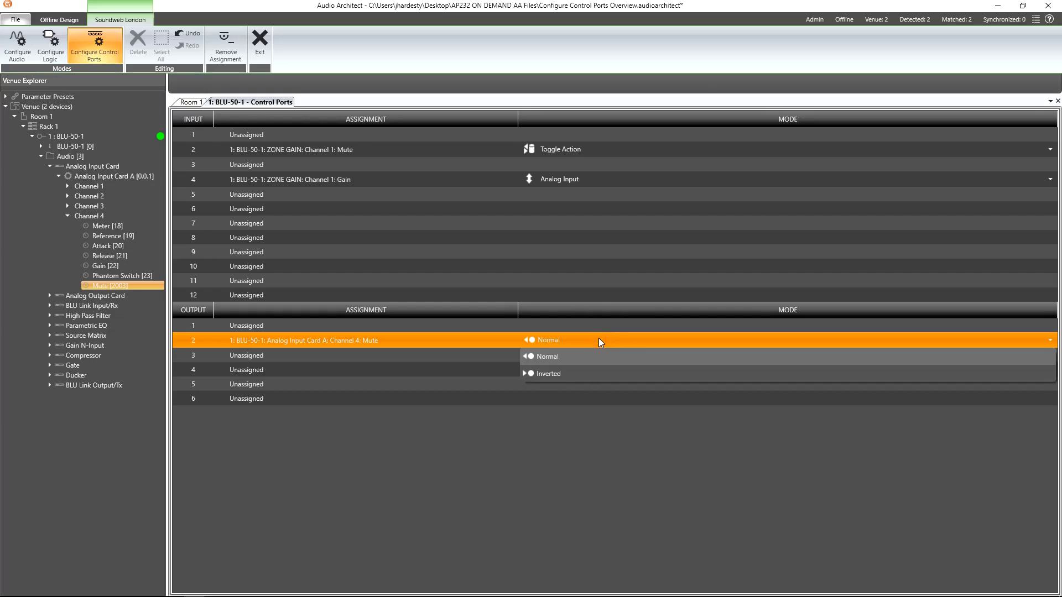